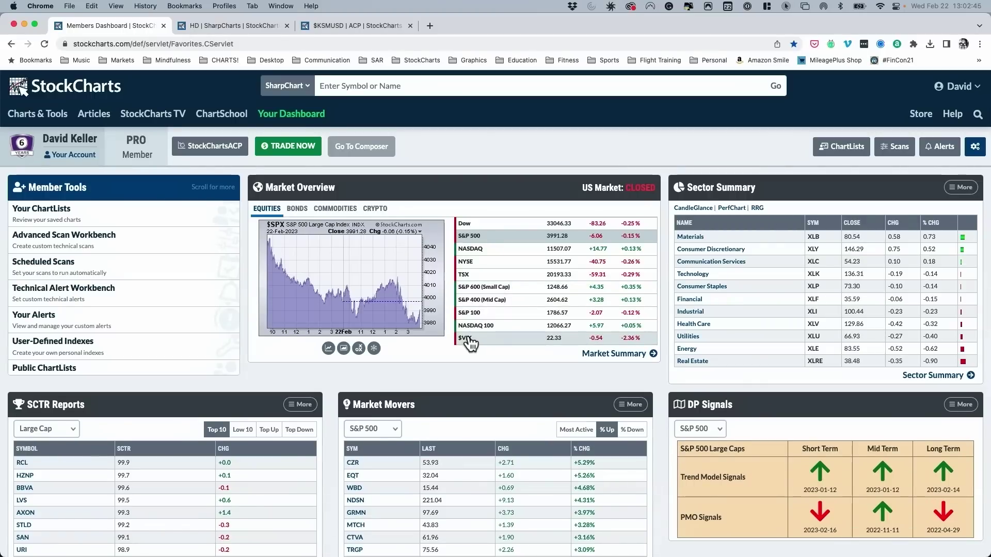
# Review the Market Overview for bonds including the 10-Year Yield, commodities, and crypto including Bitcoin on the dashboard
pyautogui.click(298, 209)
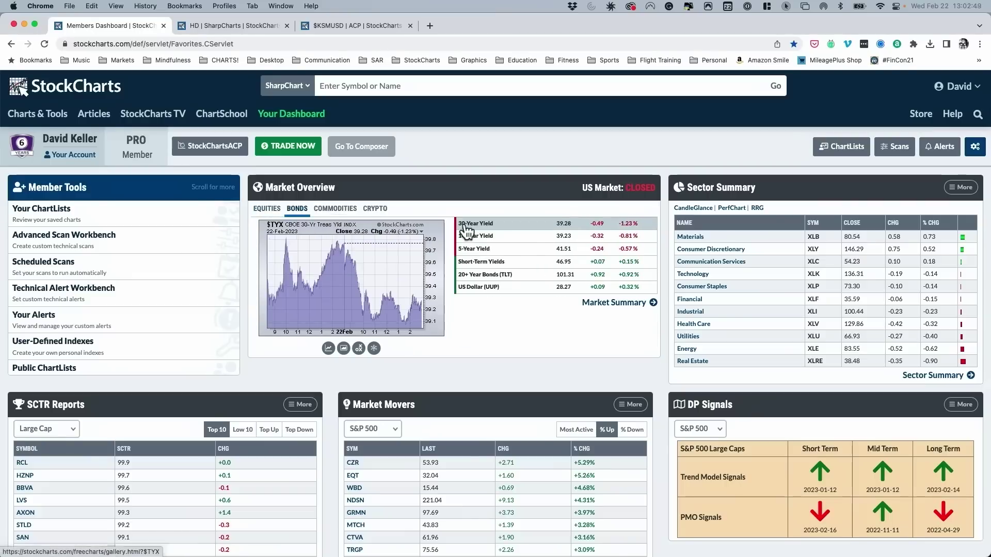
pyautogui.click(524, 241)
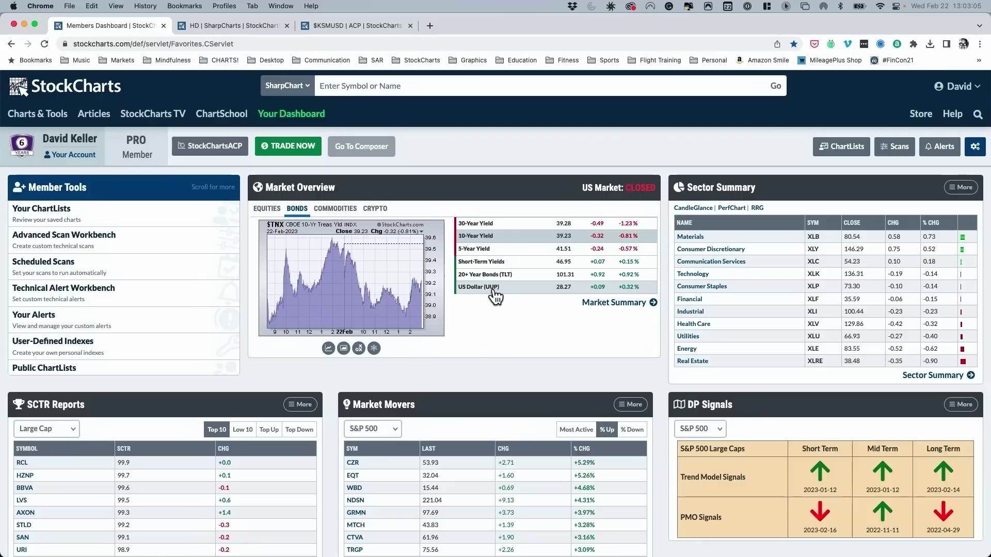
pyautogui.click(344, 207)
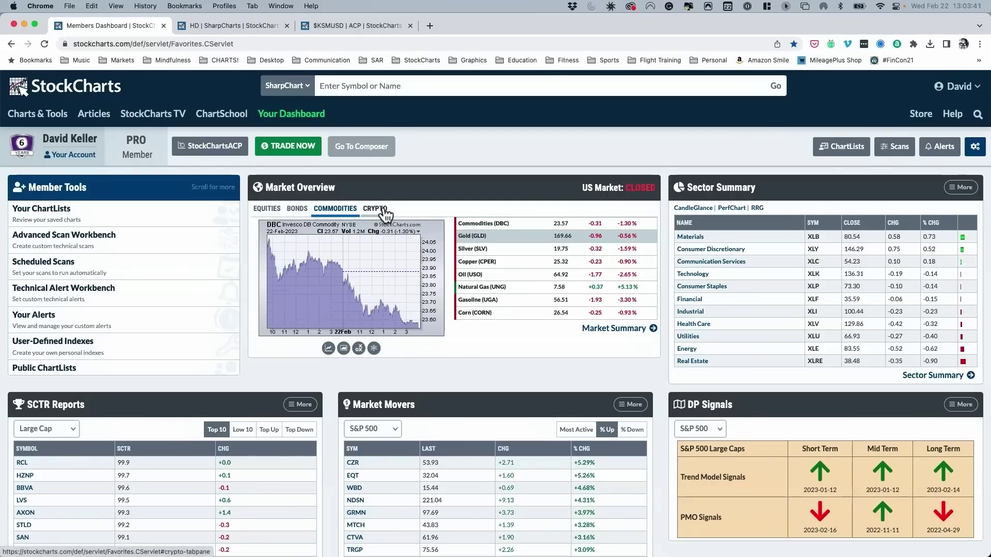
pyautogui.click(384, 212)
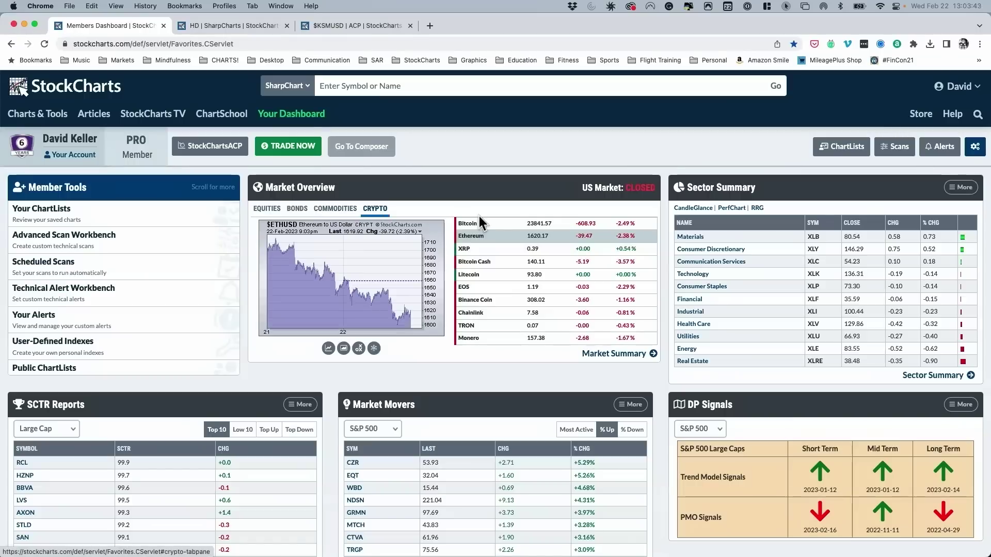
pyautogui.moveTo(482, 230)
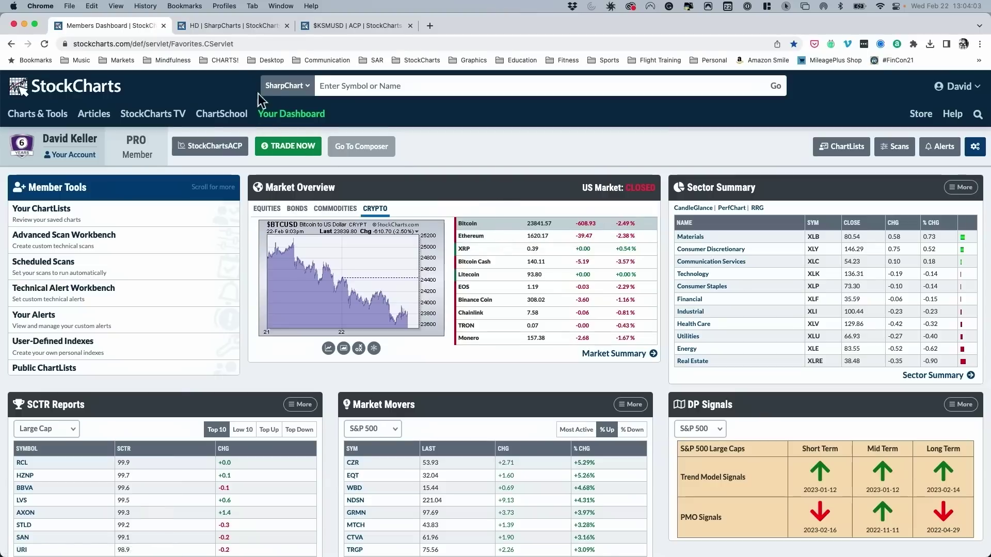
# Examine the saved $SPX daily chart, then the S&P 500 preview in the member dashboard's Market Overview
pyautogui.click(225, 60)
pyautogui.click(583, 280)
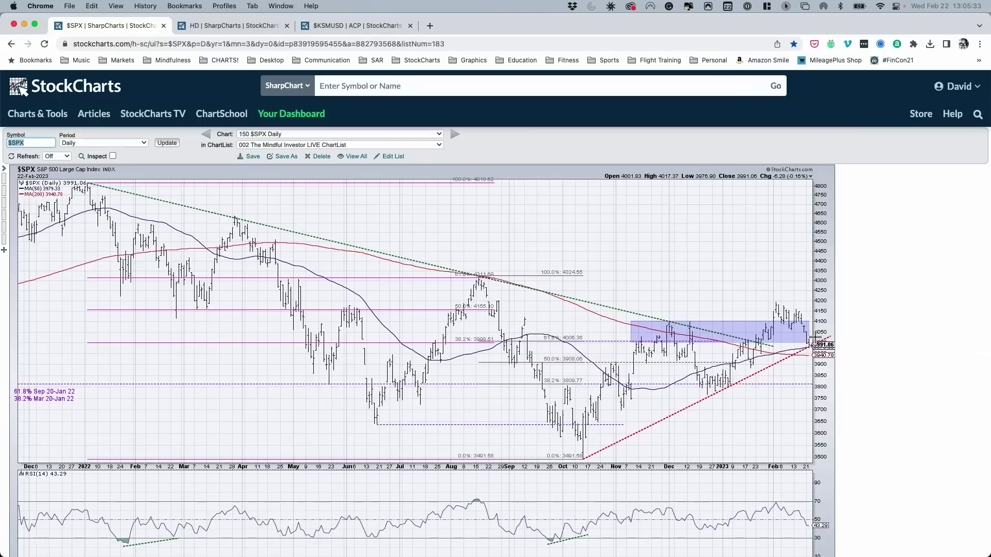
pyautogui.click(299, 122)
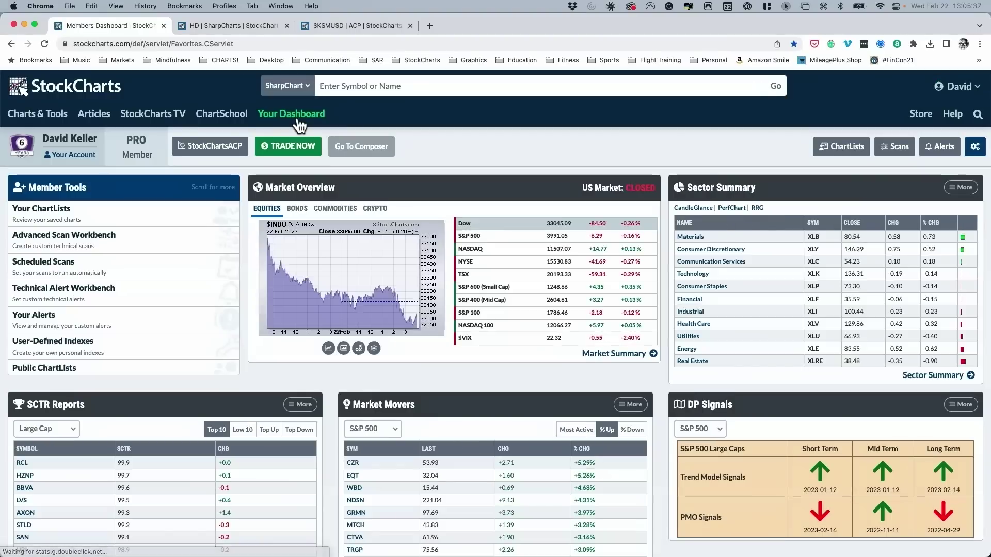
pyautogui.click(473, 238)
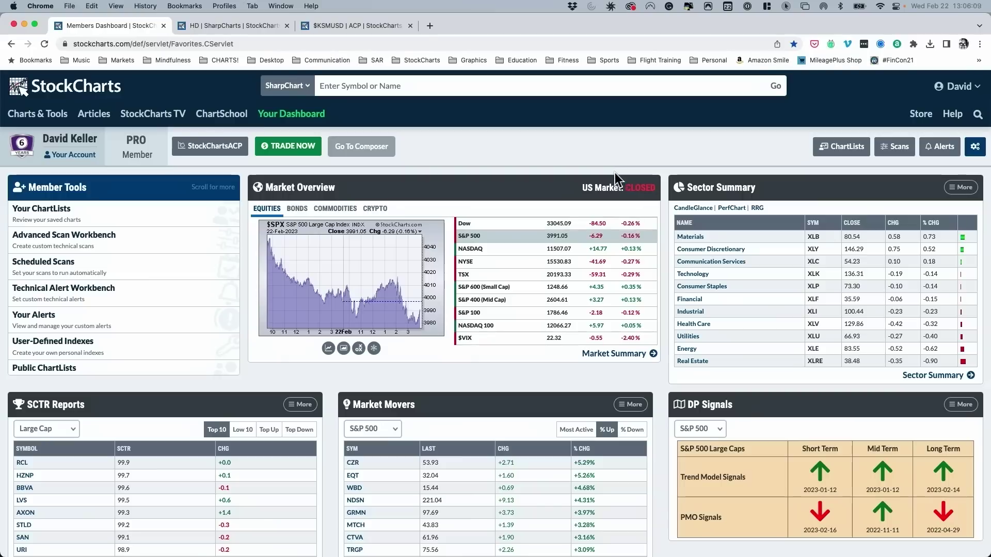
# Open the SharpChart for the symbol APA
pyautogui.click(428, 86)
pyautogui.write('apa')
pyautogui.press('Return')
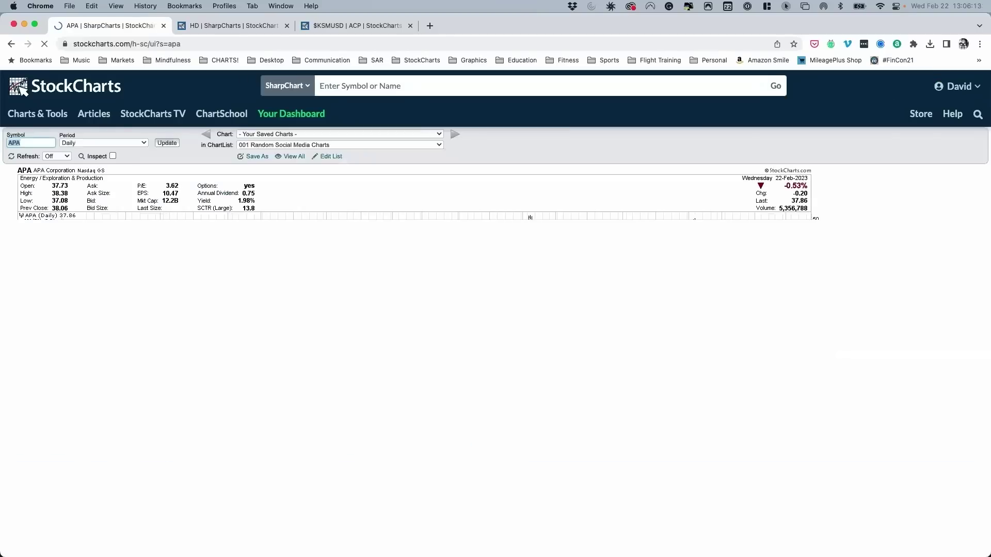
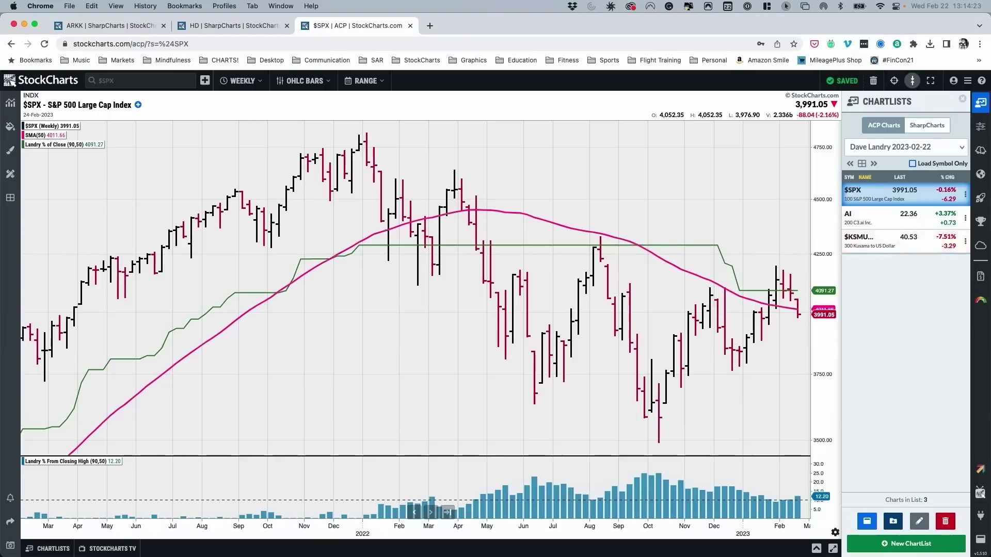
# Switch to the SharpCharts page showing ARKK and load the bookmarked $SPX Daily chart in it
pyautogui.hotkey('ctrl', 'Tab')
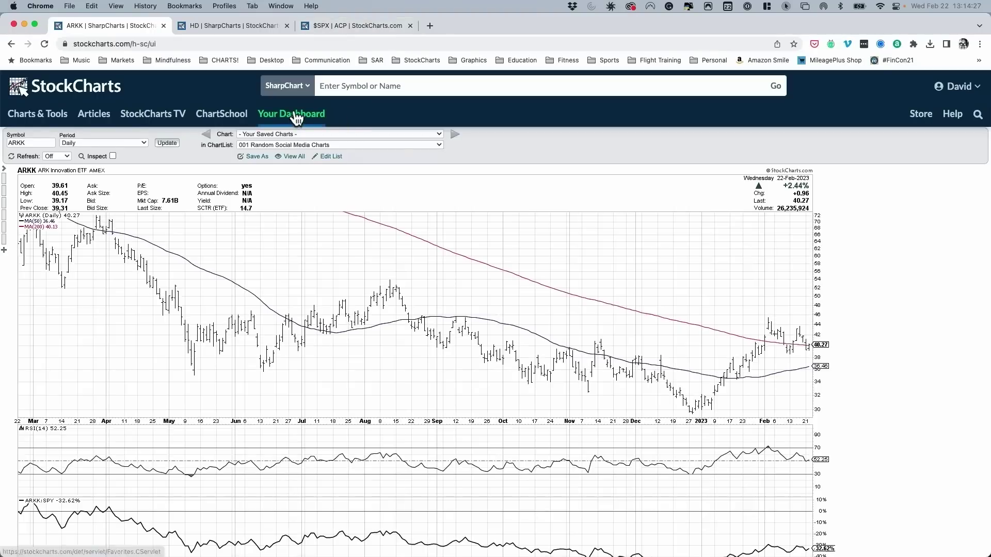
pyautogui.click(229, 61)
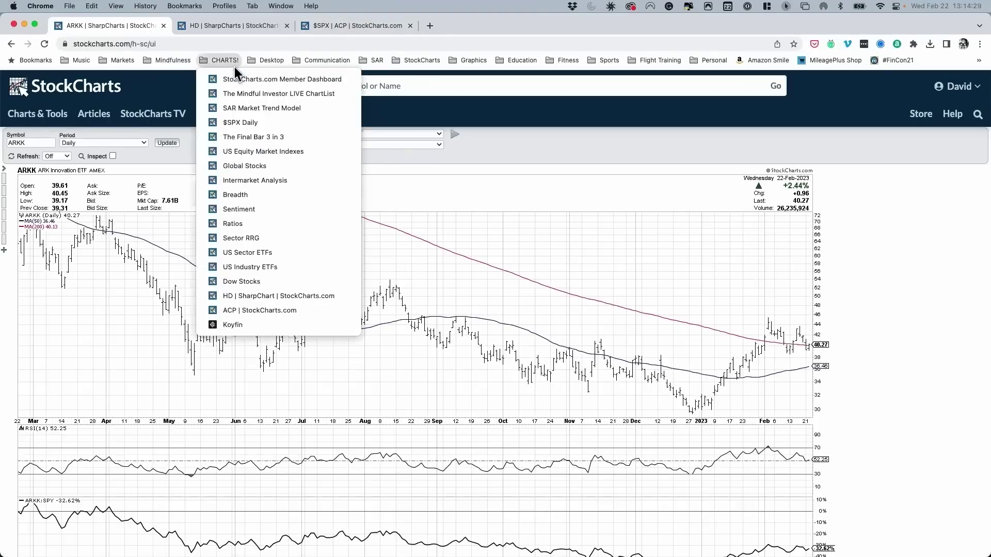
pyautogui.click(240, 119)
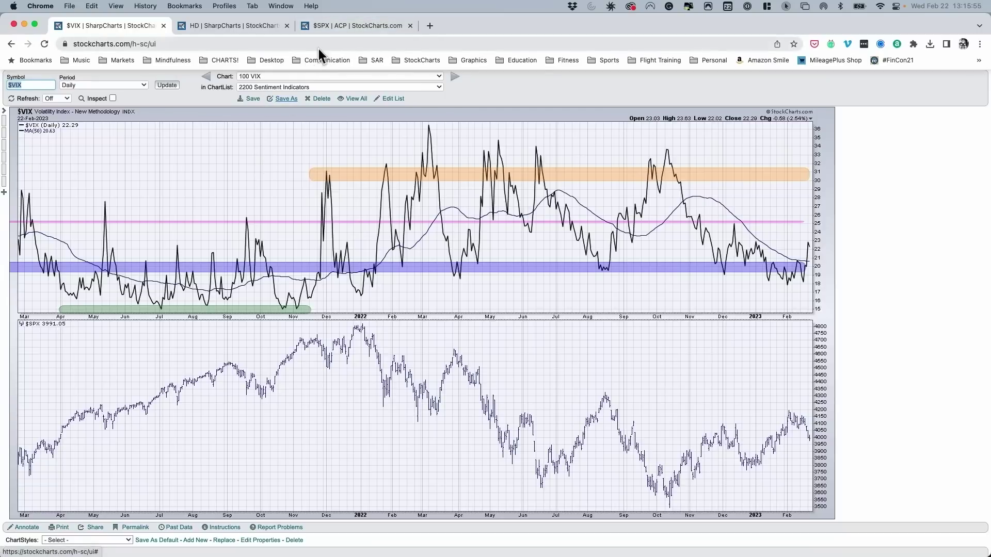
# Display the AI (C3.ai Inc.) chart from the ACP ChartList and add the Landry Light indicator from Trading Simplified
pyautogui.click(357, 31)
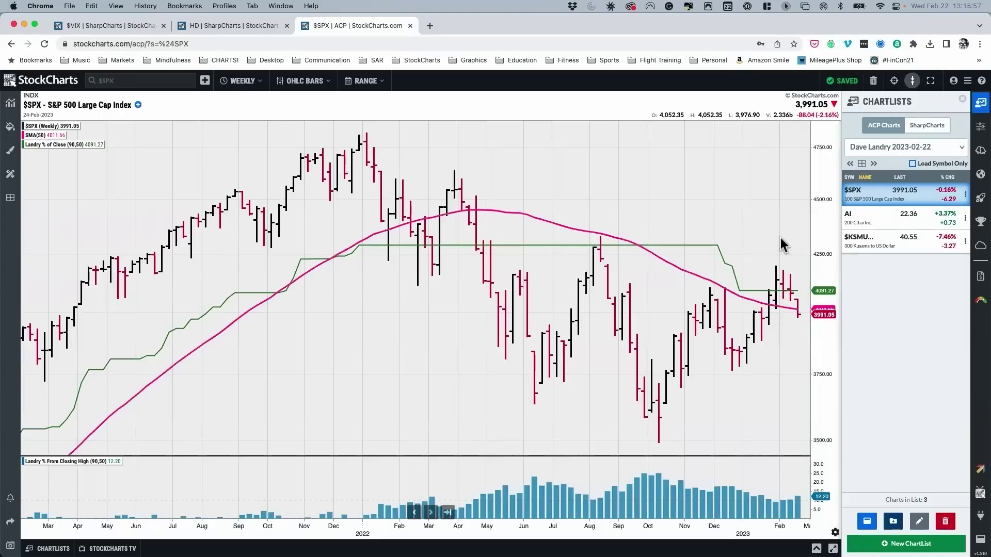
pyautogui.click(875, 226)
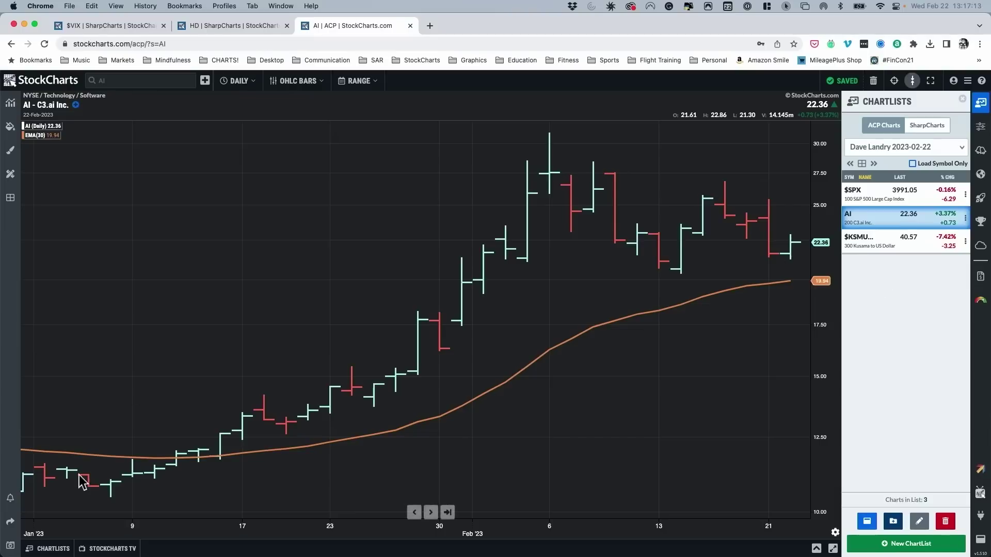
pyautogui.click(10, 102)
pyautogui.click(48, 190)
pyautogui.scroll(-10, 85, 394)
pyautogui.scroll(-15, 88, 395)
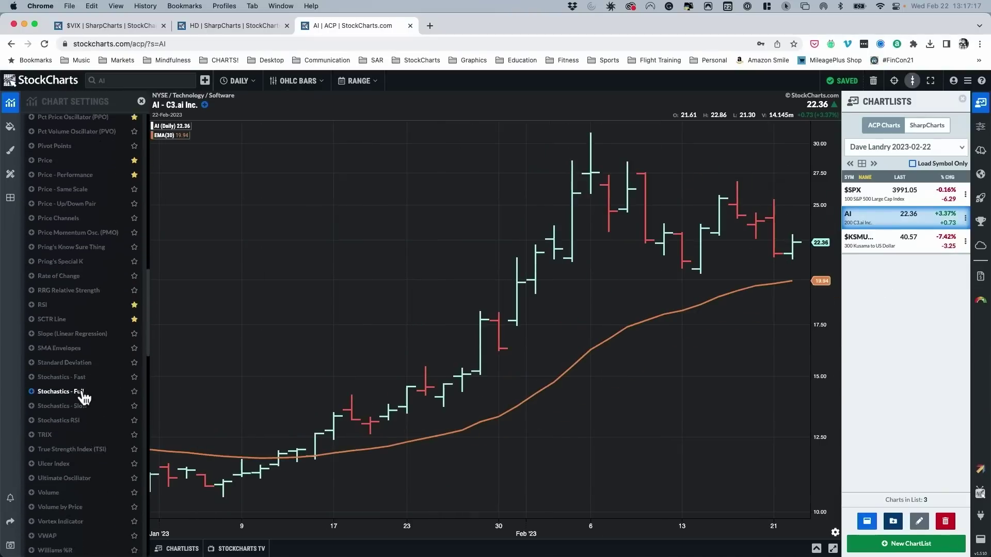
pyautogui.scroll(-5, 84, 398)
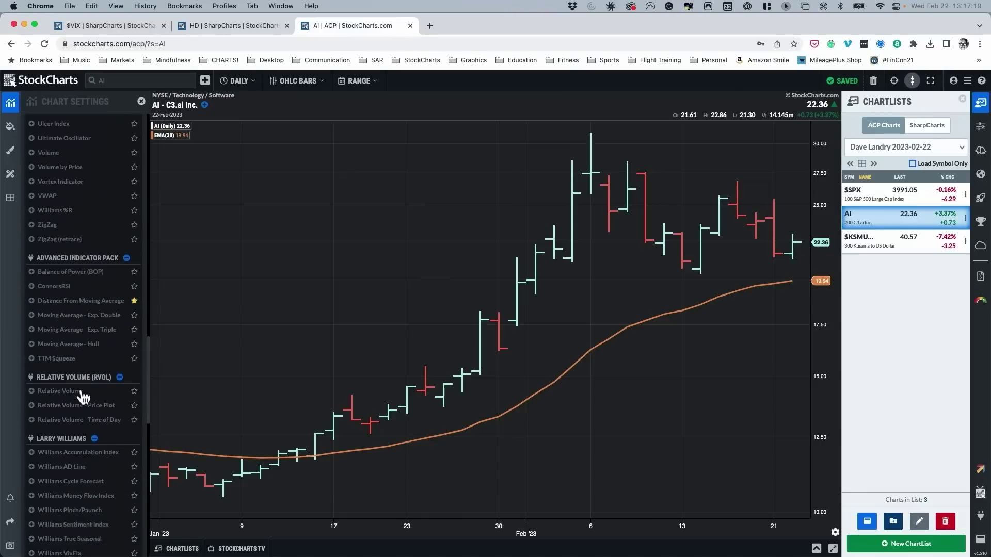
pyautogui.scroll(-12, 82, 397)
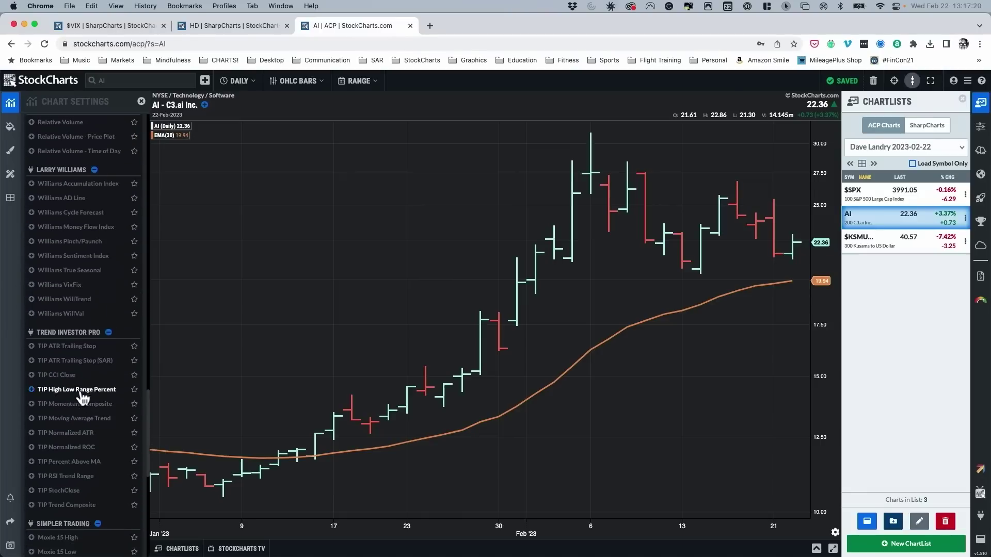
pyautogui.scroll(-3, 81, 398)
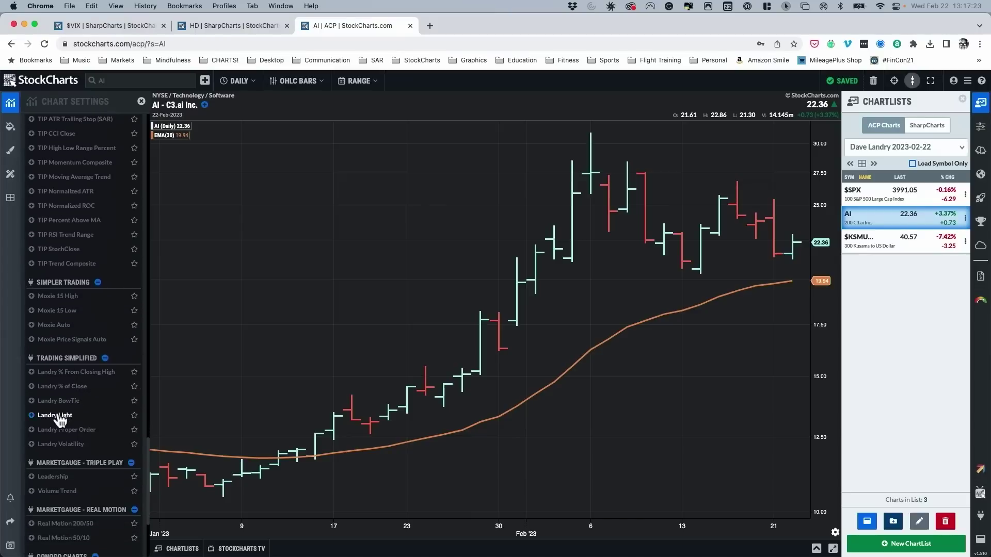
pyautogui.click(60, 414)
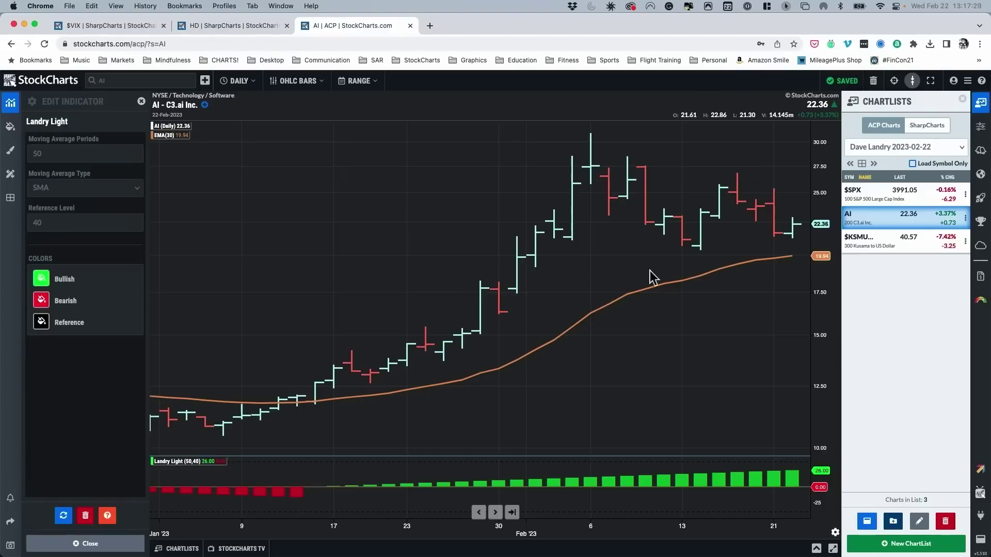
# Set the Landry Light indicator to 30 periods with moving average type EMA, and show more price history
pyautogui.click(142, 105)
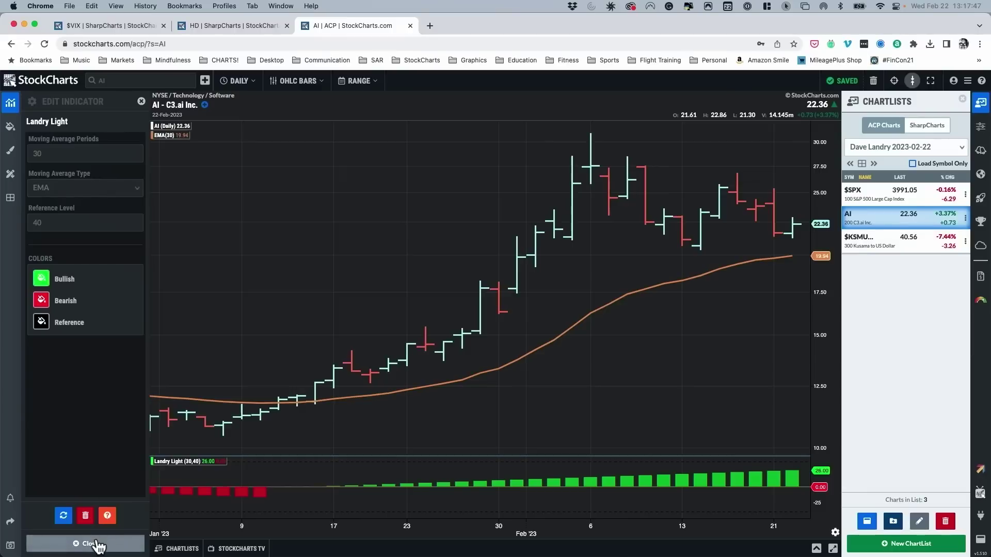
pyautogui.click(87, 544)
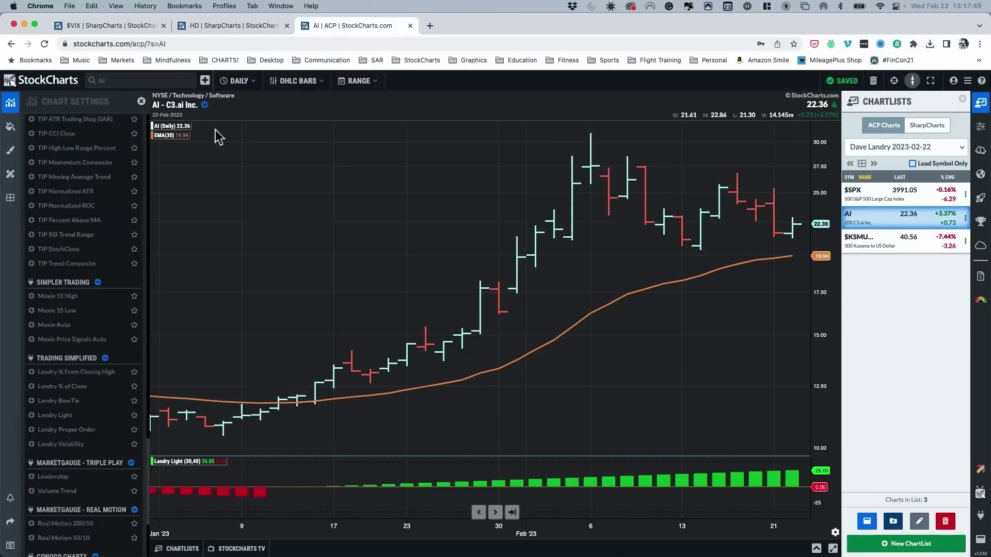
pyautogui.click(140, 101)
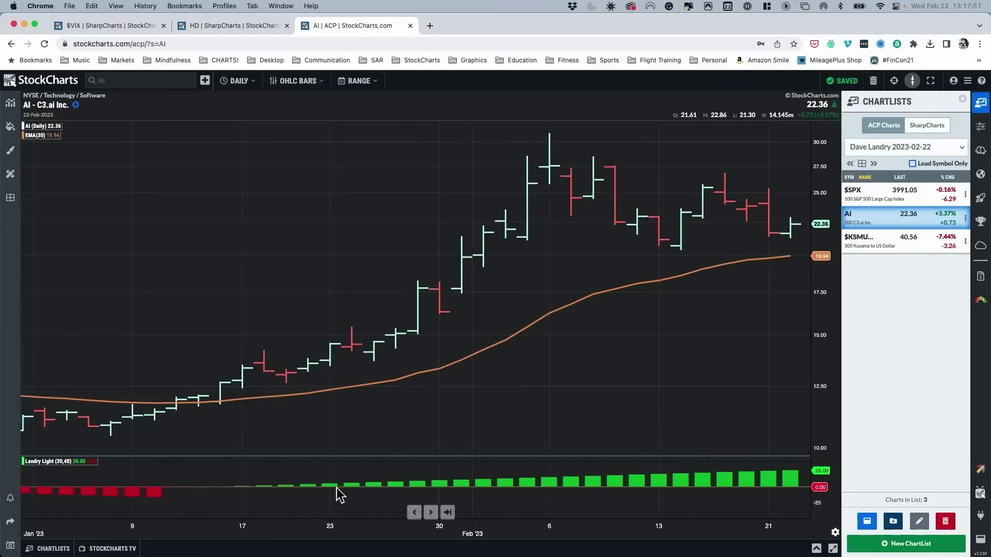
pyautogui.scroll(-5, 426, 444)
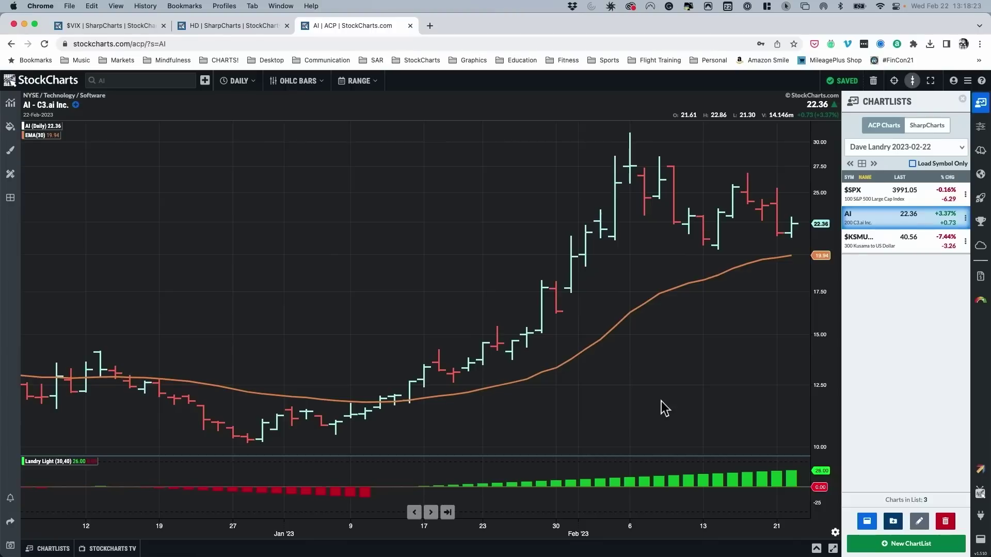
# Return to the SharpCharts page showing $VIX and open the chart for ARKK
pyautogui.click(59, 30)
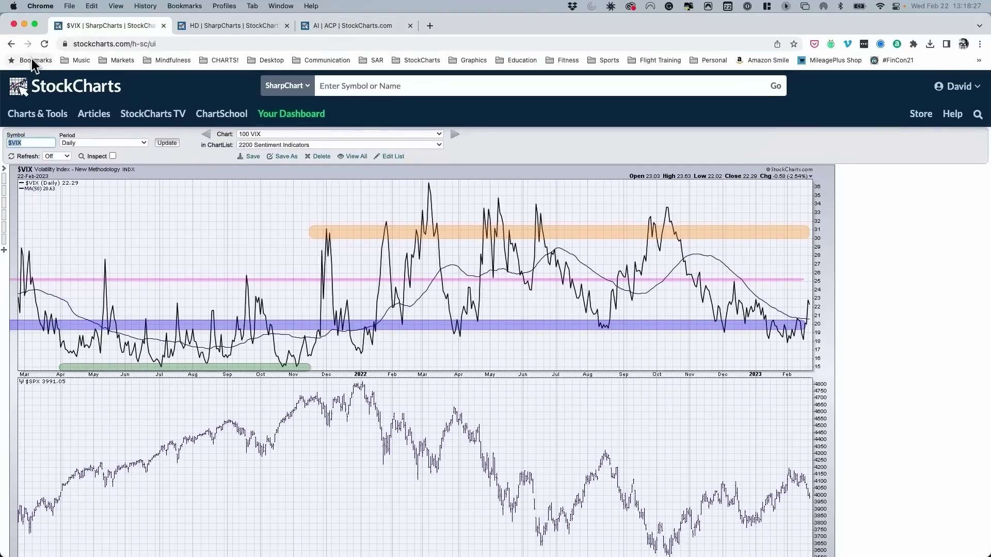
pyautogui.click(381, 87)
pyautogui.write('arkk')
pyautogui.press('Return')
# Set the ARKK chart's predefined range to 1 year and update the chart
pyautogui.scroll(-1, 361, 337)
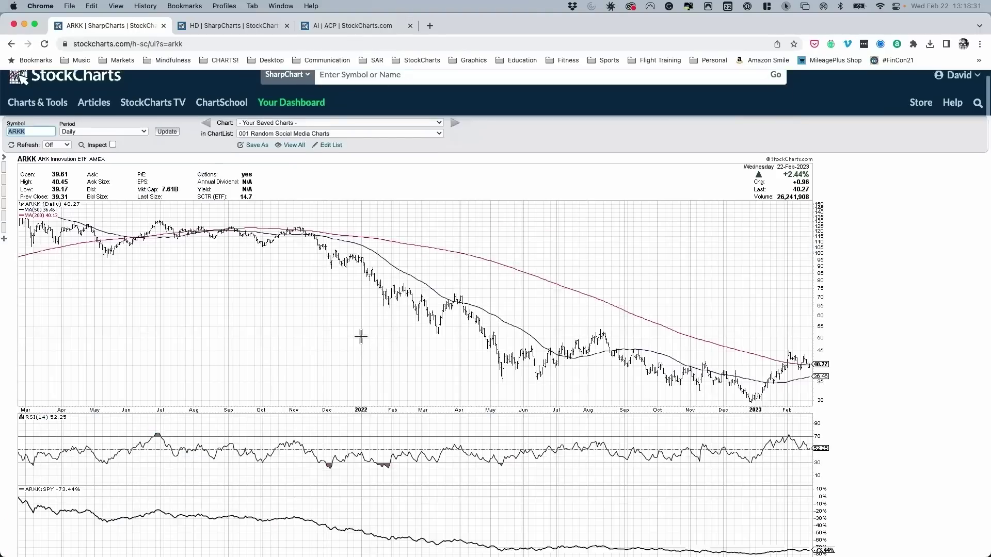
pyautogui.scroll(-5, 360, 337)
pyautogui.click(172, 450)
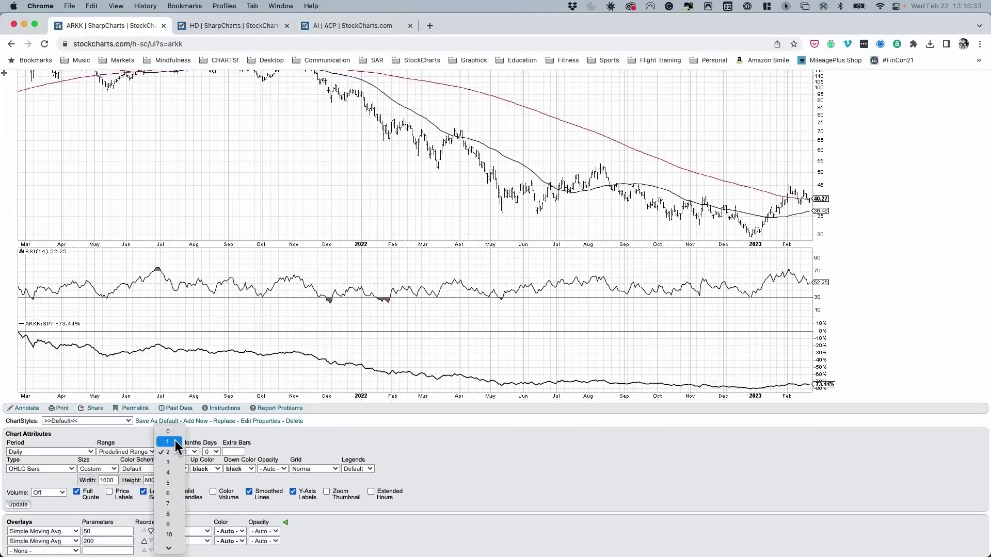
pyautogui.click(175, 442)
pyautogui.click(17, 504)
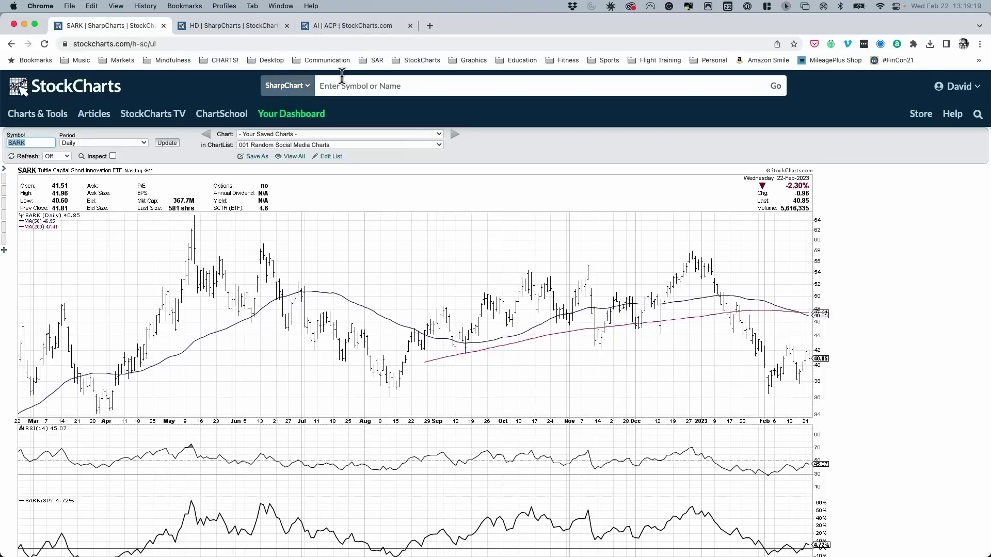
# Switch to the ACP page and display the Kusama to US Dollar chart from the ChartList
pyautogui.click(362, 29)
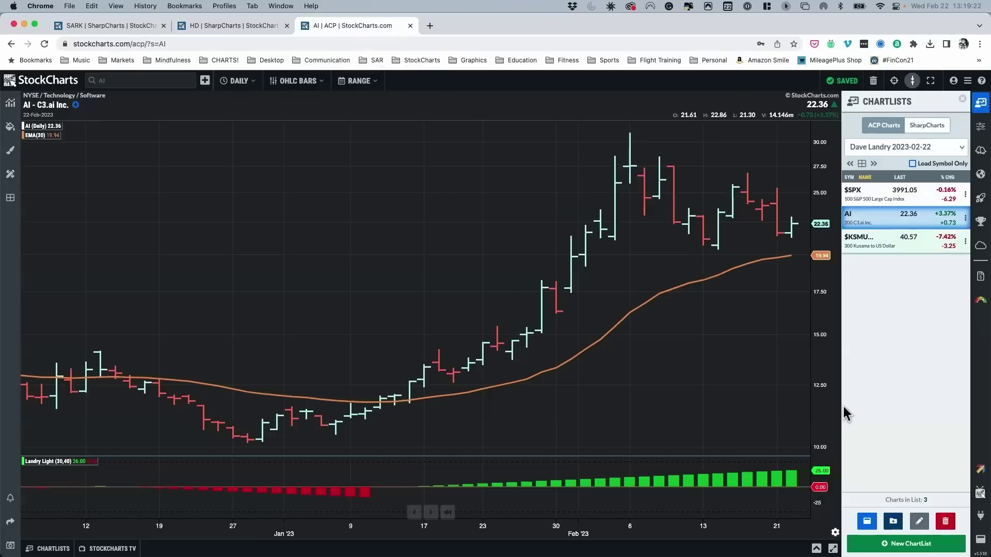
pyautogui.click(869, 247)
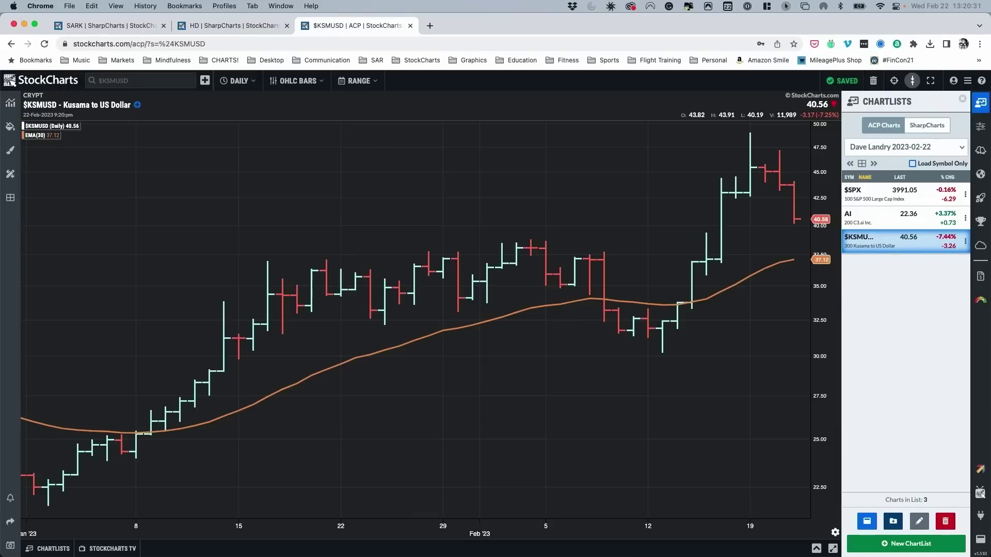
# Switch to the SharpCharts page and update the $BTCUSD Bitcoin chart to a range of 1 Year
pyautogui.click(54, 26)
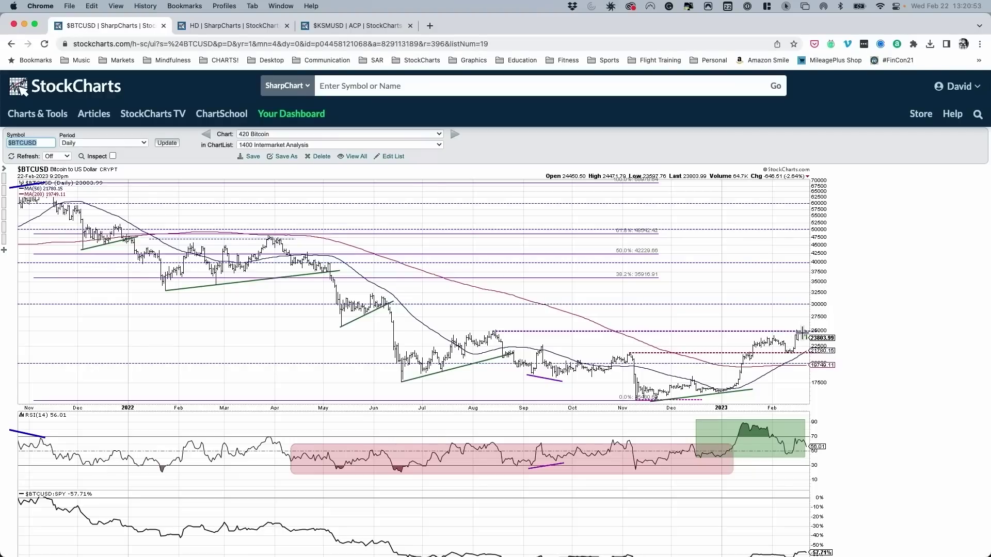
pyautogui.scroll(-5, 261, 469)
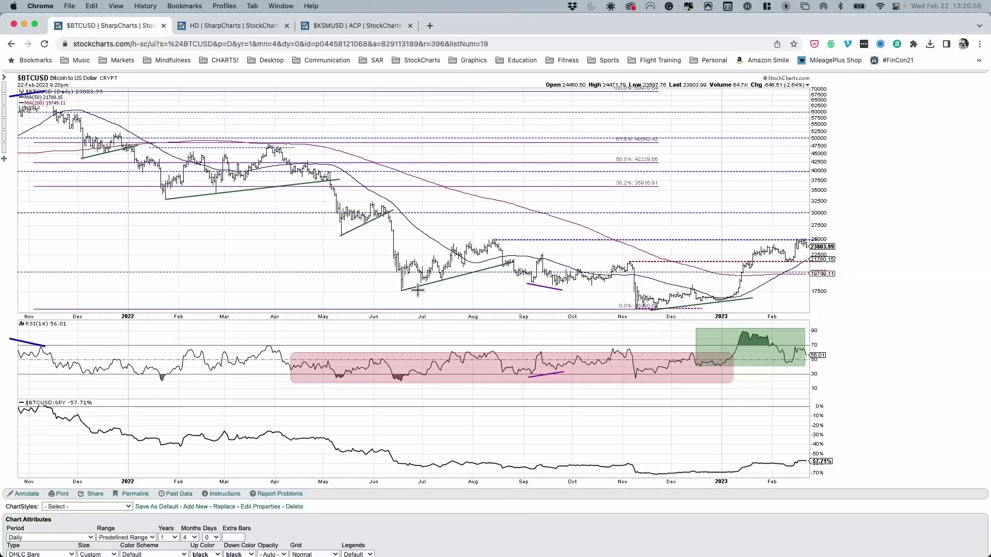
pyautogui.scroll(-1, 184, 505)
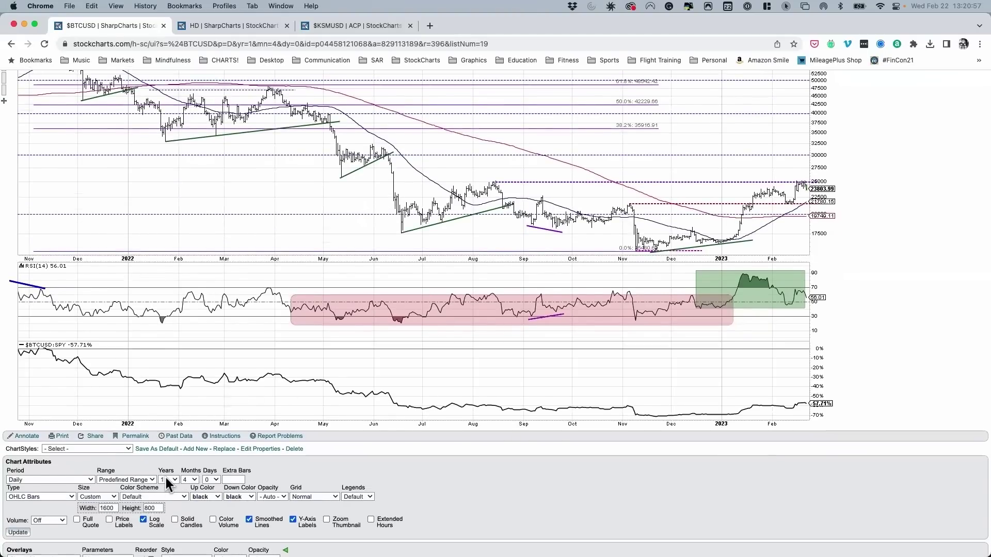
pyautogui.click(138, 479)
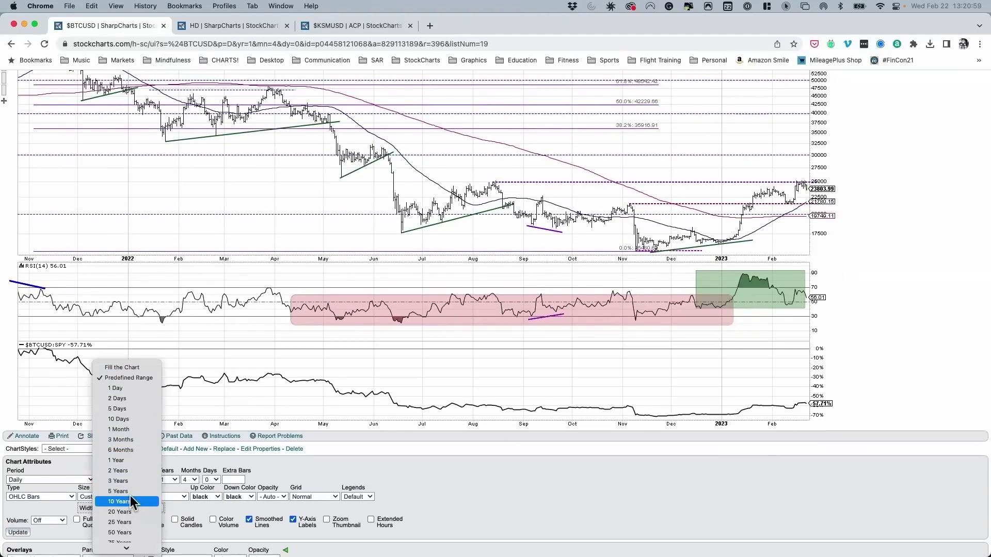
pyautogui.click(118, 460)
pyautogui.click(18, 532)
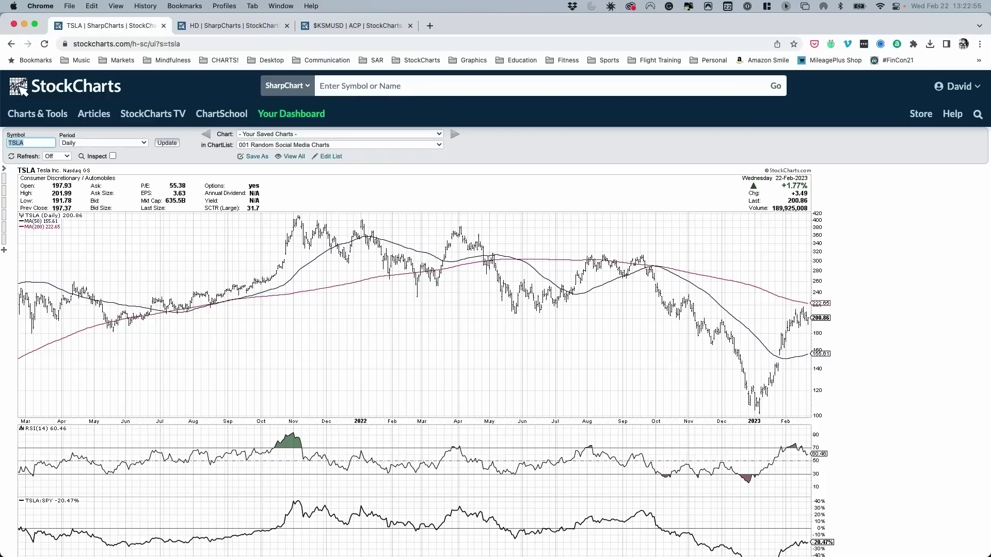
# Set the TSLA daily chart's predefined range to 1 year and update the chart
pyautogui.scroll(-5, 390, 248)
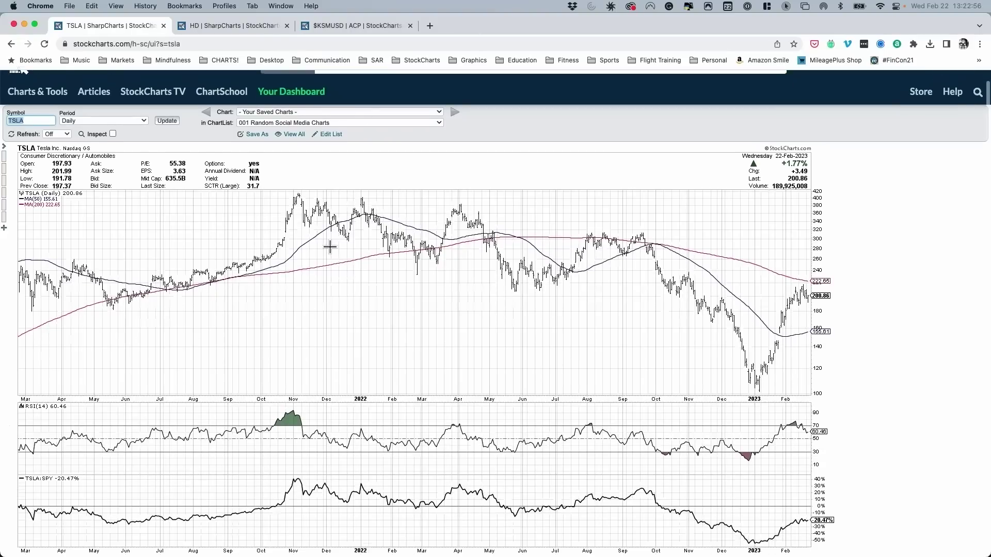
pyautogui.click(169, 460)
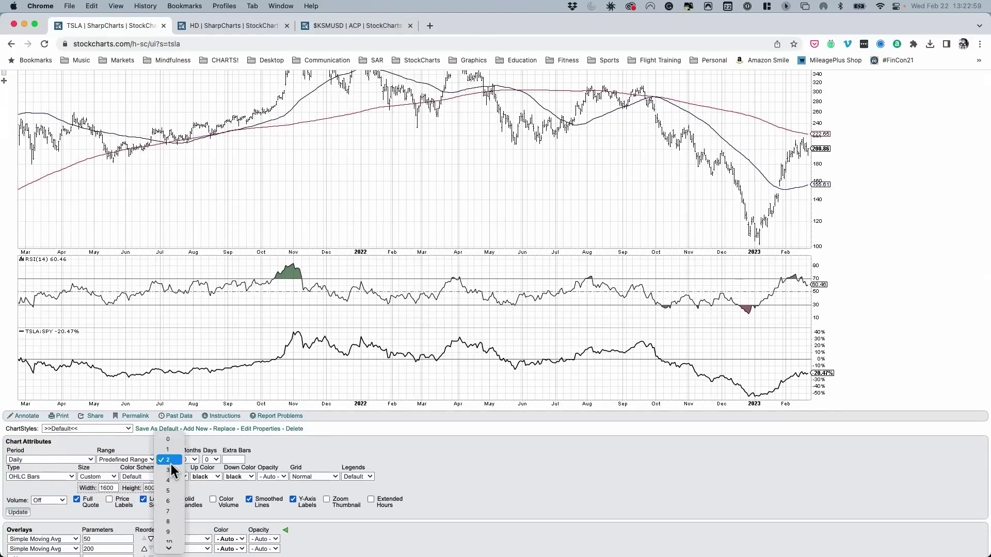
pyautogui.click(172, 453)
pyautogui.click(20, 513)
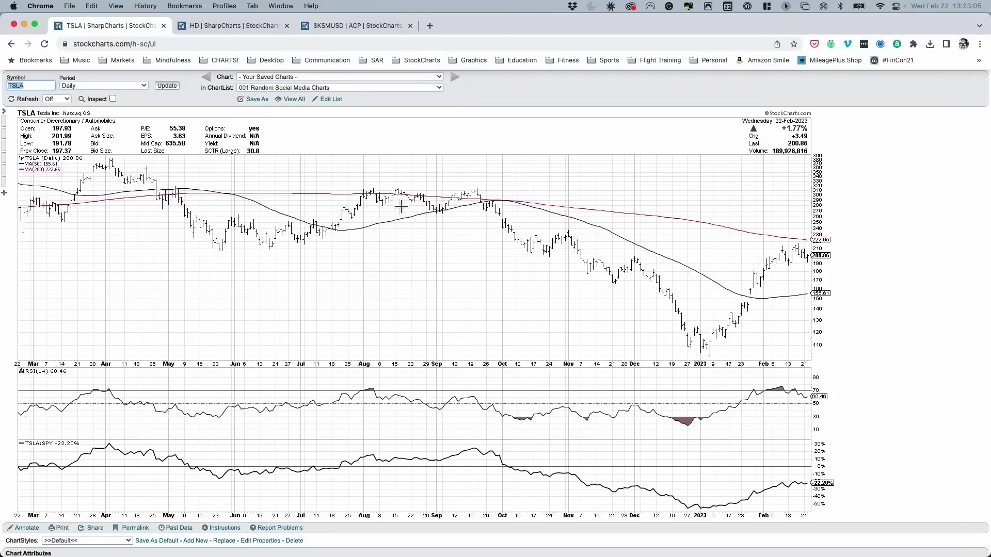
# Return to the previous TSLA chart with the 2-year range and open the daily chart for SMH
pyautogui.click(11, 44)
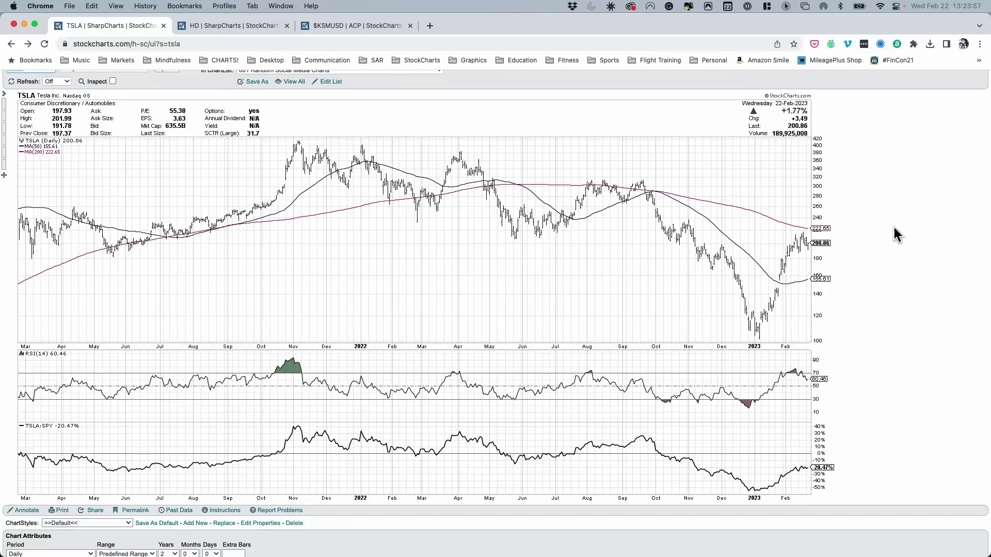
pyautogui.press('Down')
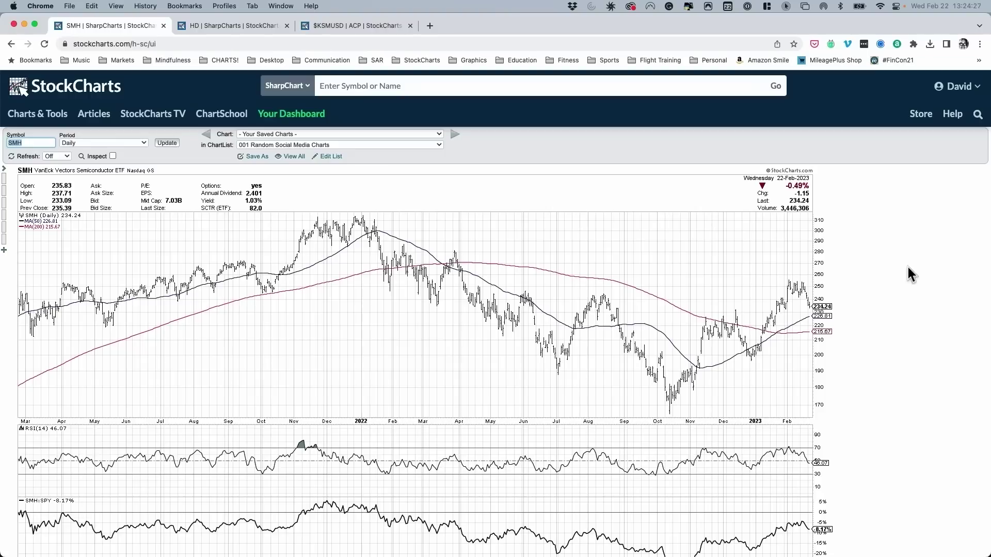
pyautogui.scroll(-2, 907, 274)
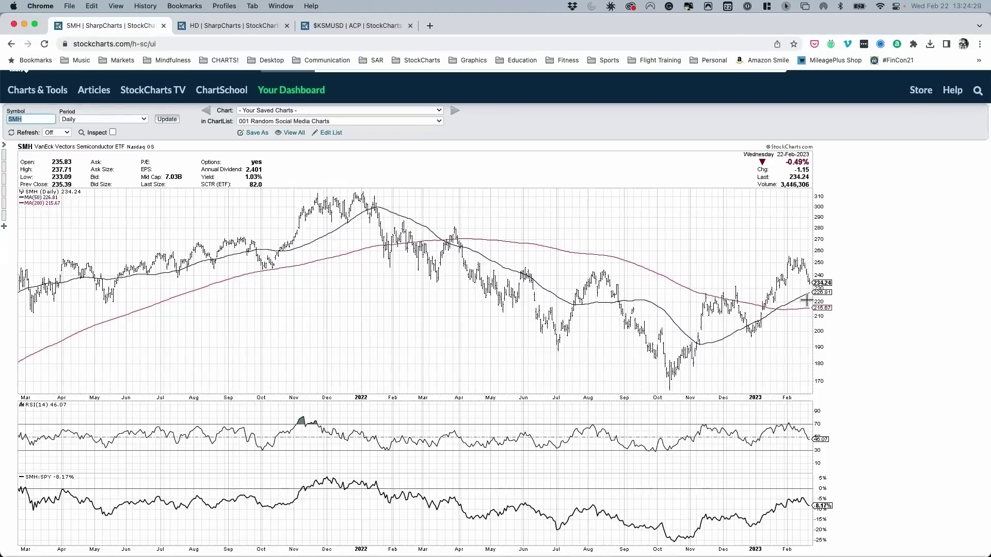